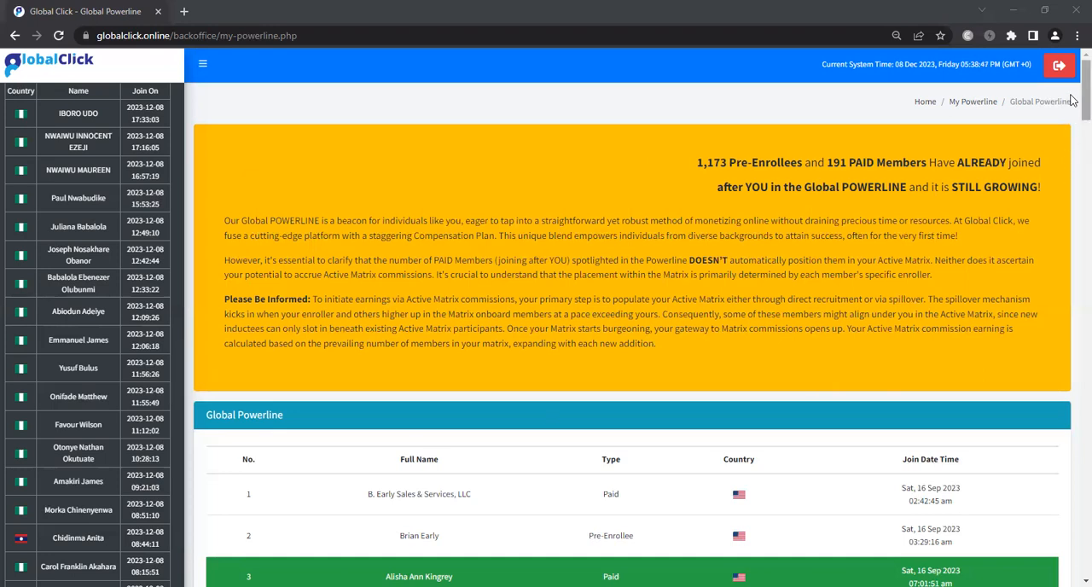
pyautogui.moveTo(1072, 106)
pyautogui.mouseDown()
pyautogui.moveTo(1074, 547)
pyautogui.moveTo(1073, 94)
pyautogui.mouseUp()
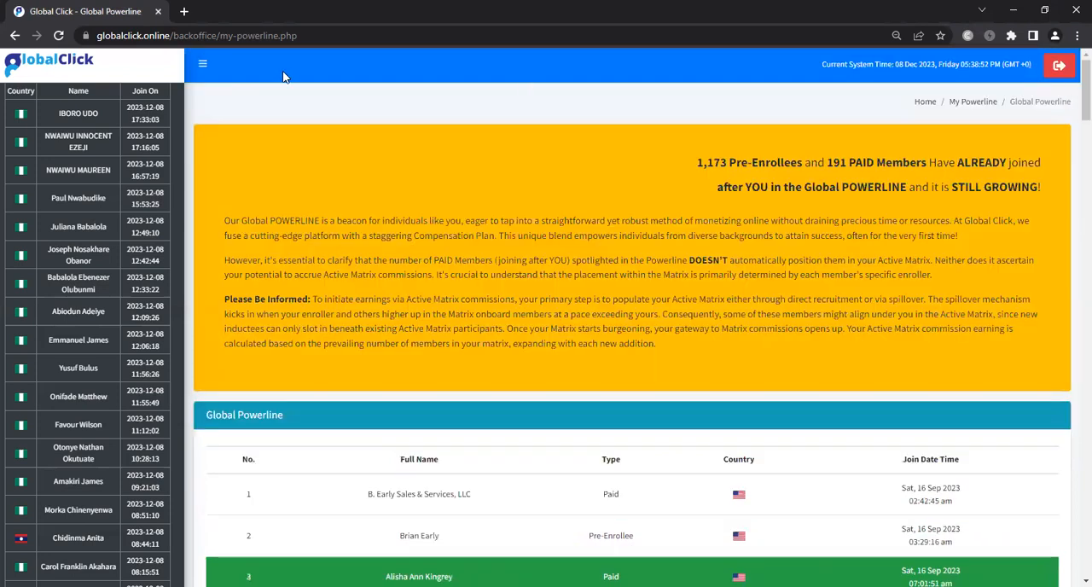
# Switch the sidebar to the back-office navigation menu with My Powerline expanded
pyautogui.click(127, 93)
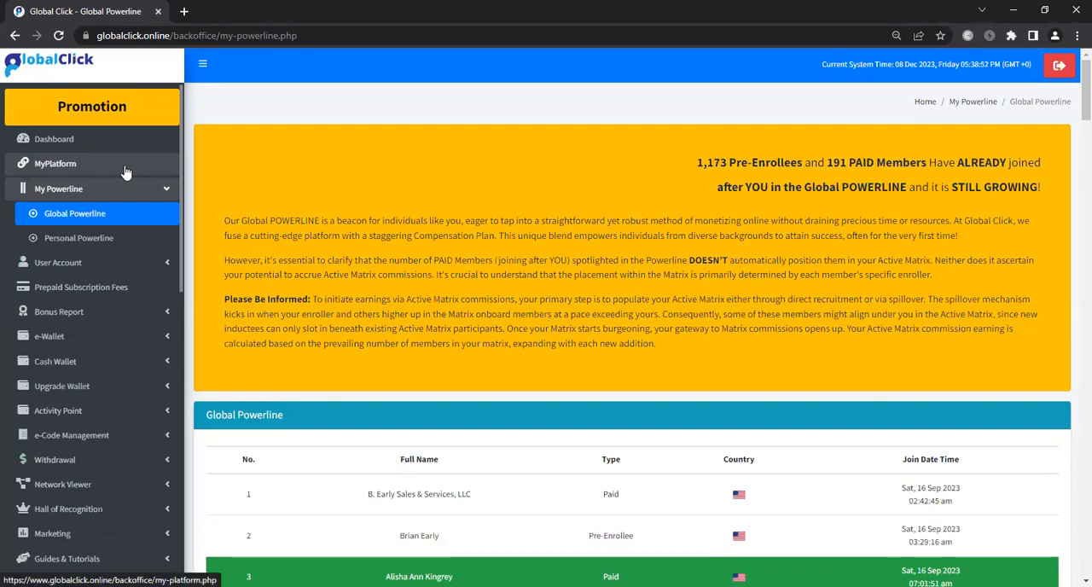
# Show the Personal Powerline page listing 142 pre-enrollees and 22 paid members
pyautogui.click(139, 242)
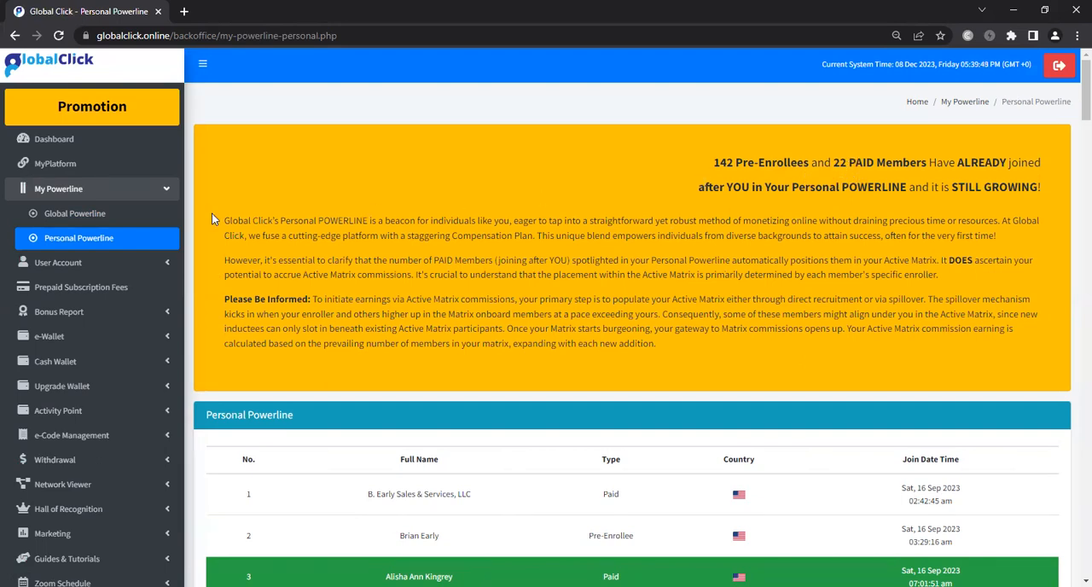
# Return to the Global Powerline page listing 1,174 pre-enrollees and 191 paid members
pyautogui.click(107, 217)
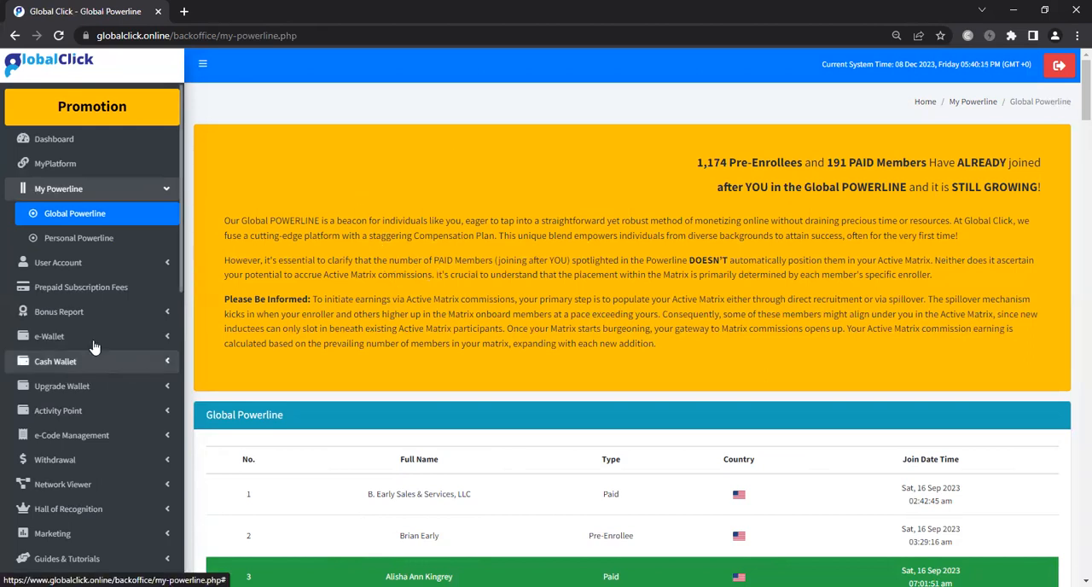
# Show the All-inclusive Singapore promotion: 5 days 4 nights plus $2,000 with terms
pyautogui.click(97, 116)
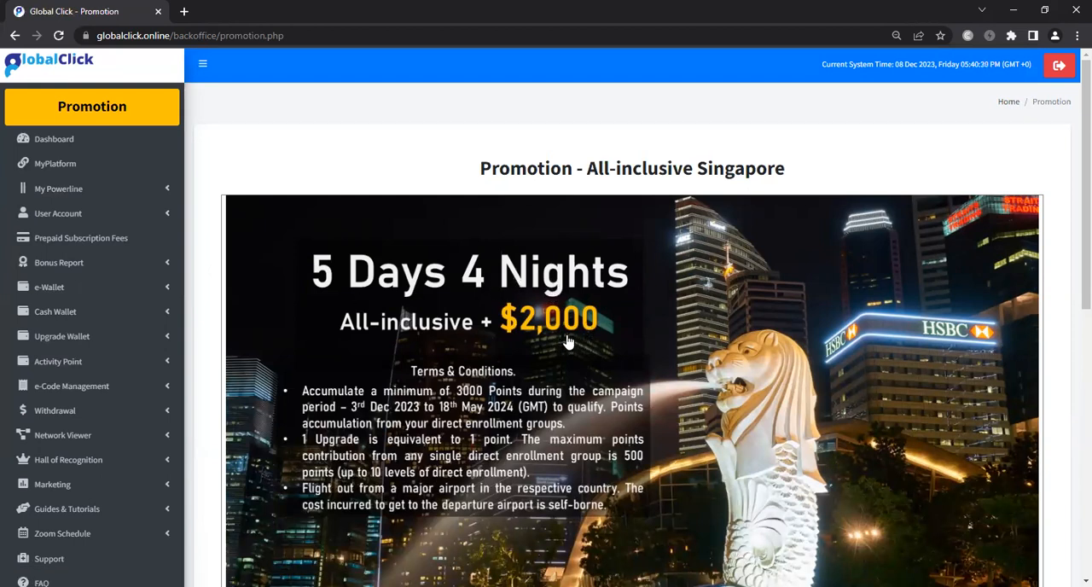
pyautogui.scroll(-1, 570, 342)
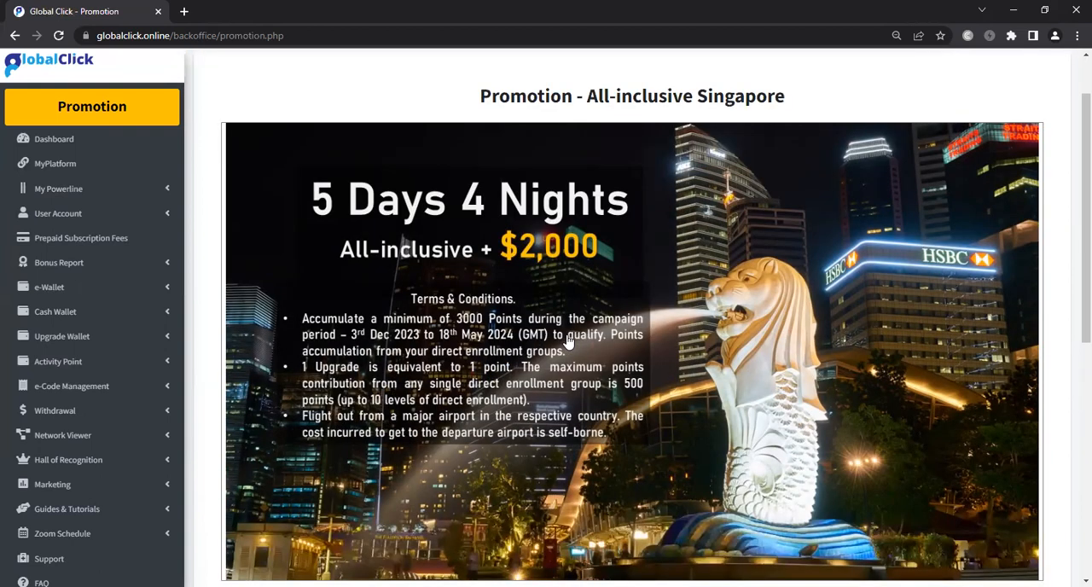
pyautogui.scroll(-1, 569, 341)
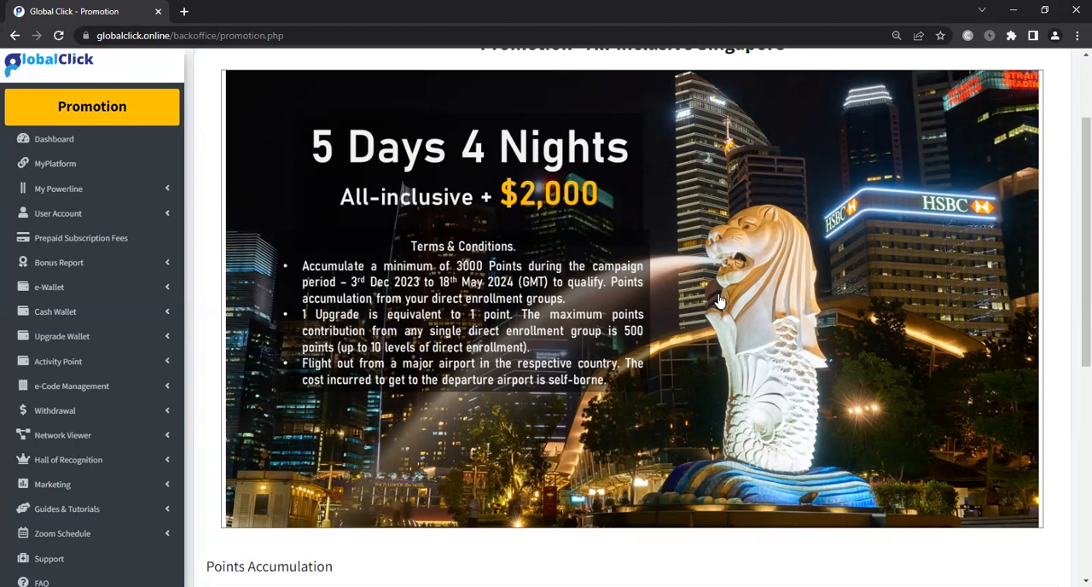
pyautogui.scroll(2, 719, 300)
pyautogui.scroll(2, 720, 300)
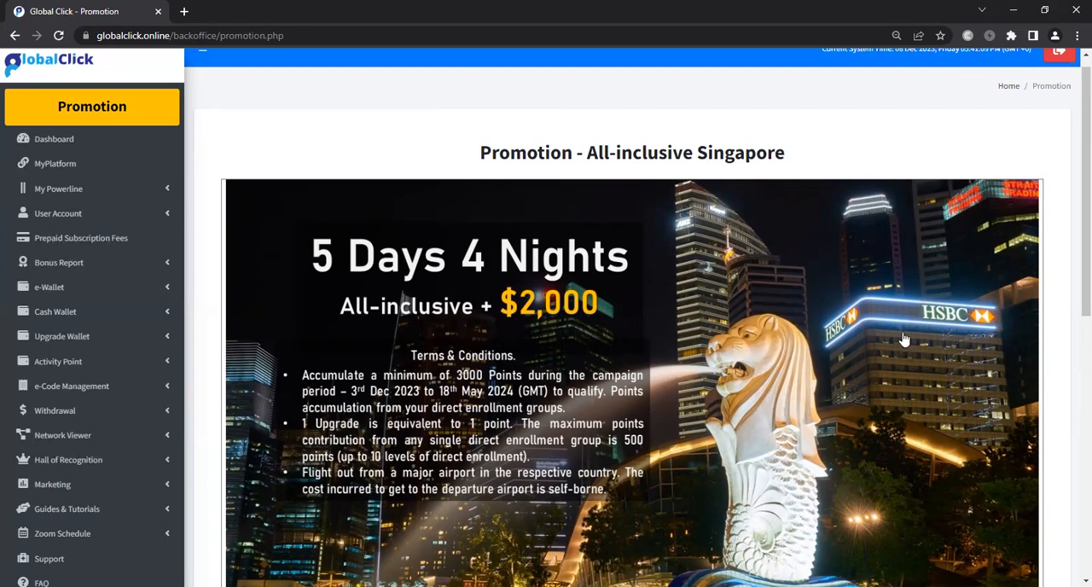
pyautogui.scroll(-2, 905, 340)
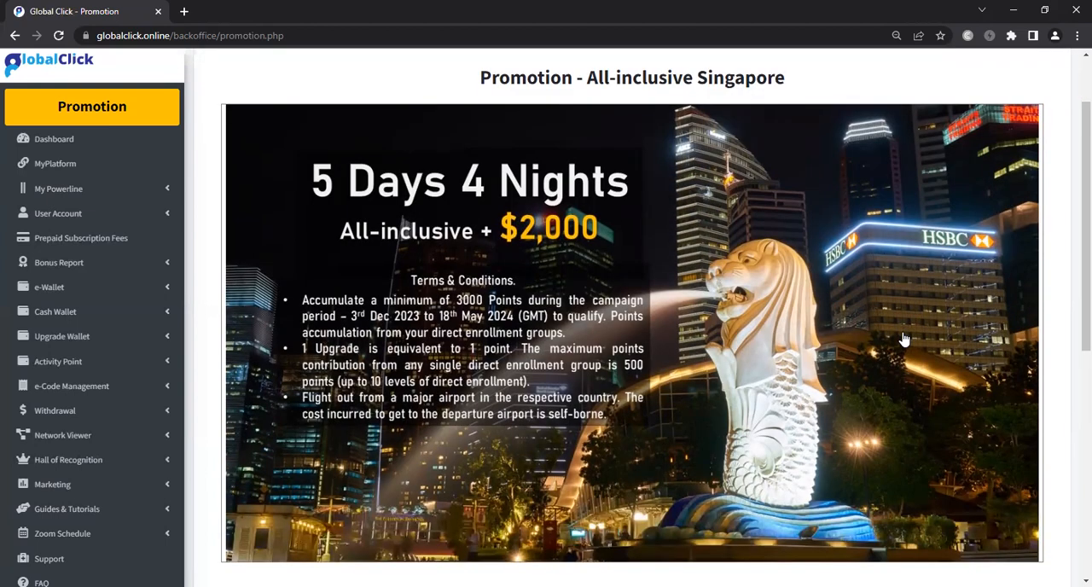